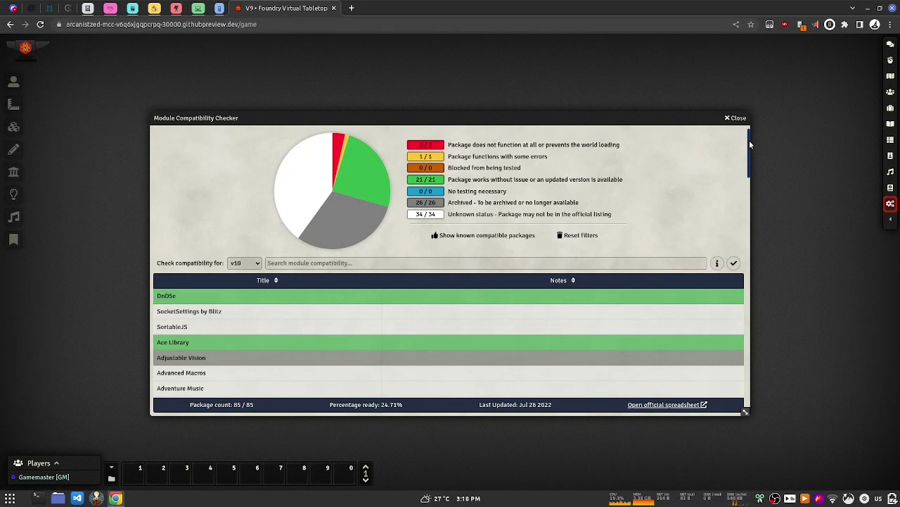
Look through the v10 package list, search it for "a", and clear the search
drag(749, 140, 743, 227)
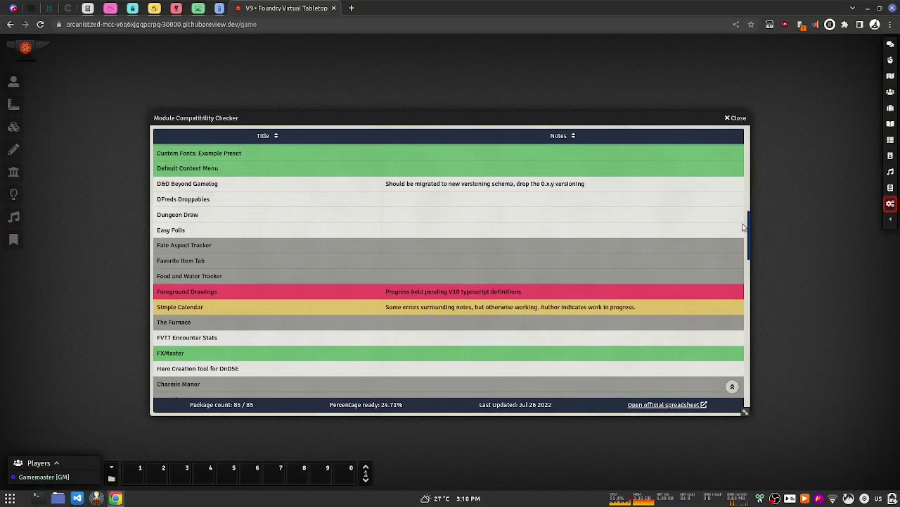
drag(743, 227, 708, 141)
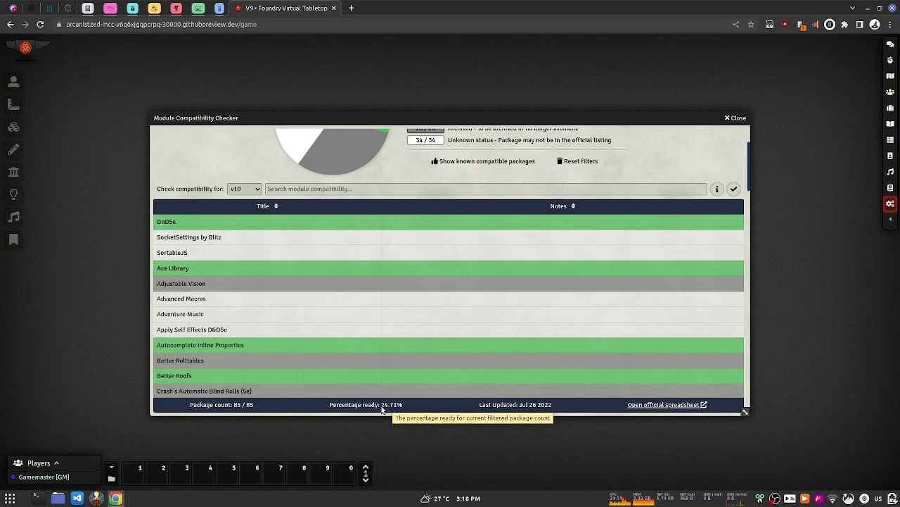
click(562, 190)
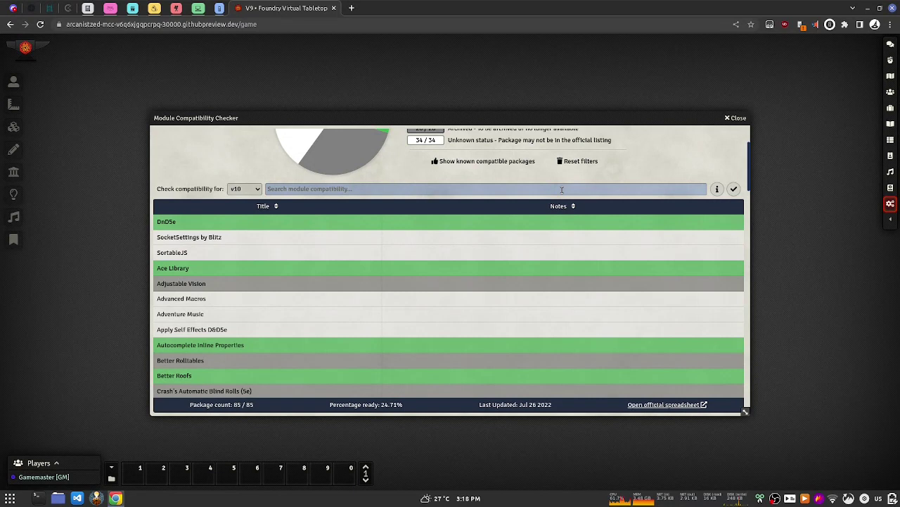
text(a)
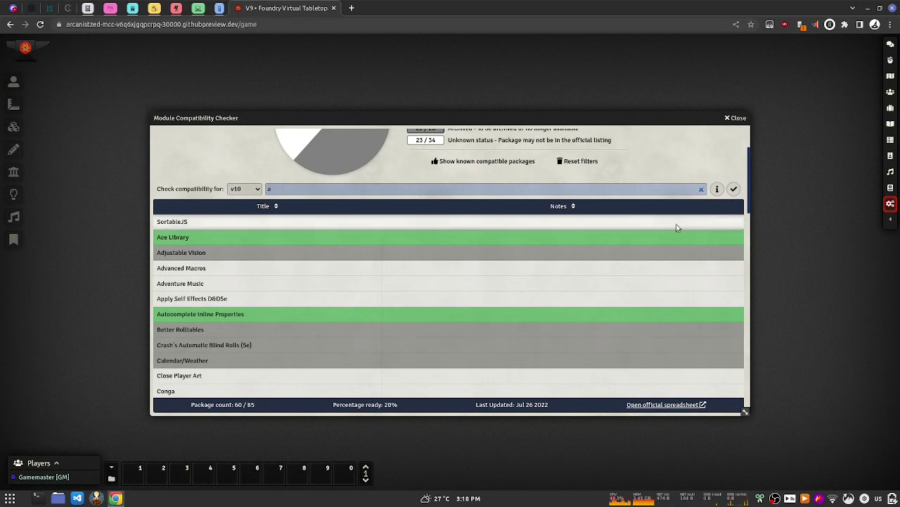
click(701, 189)
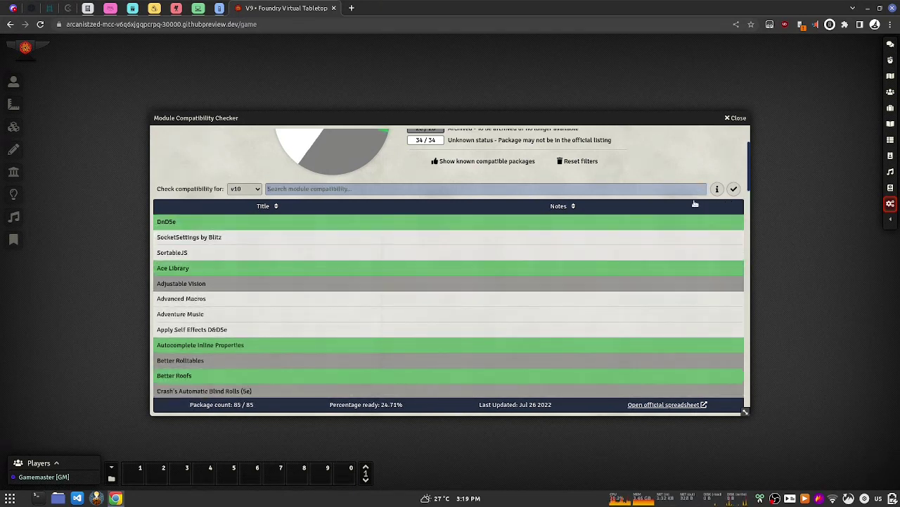
Limit the compatibility list to active packages only, and switch back to showing all packages
click(733, 189)
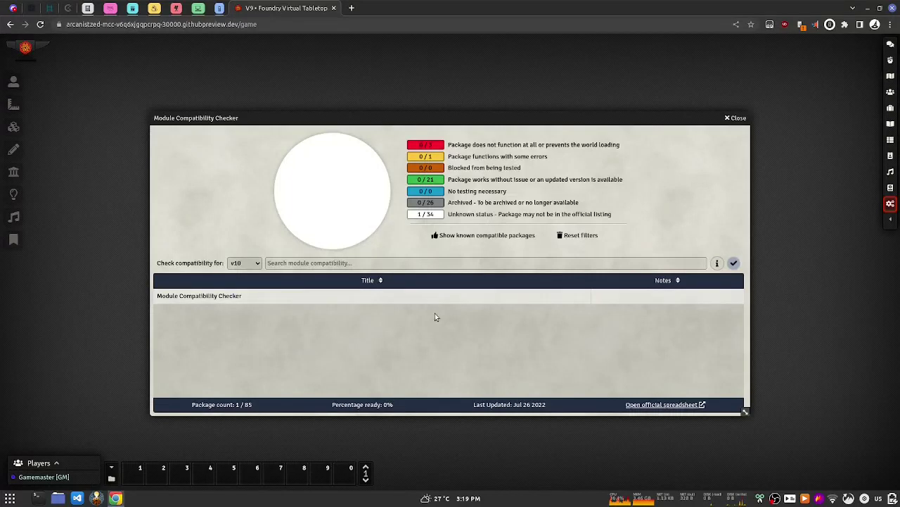
click(734, 264)
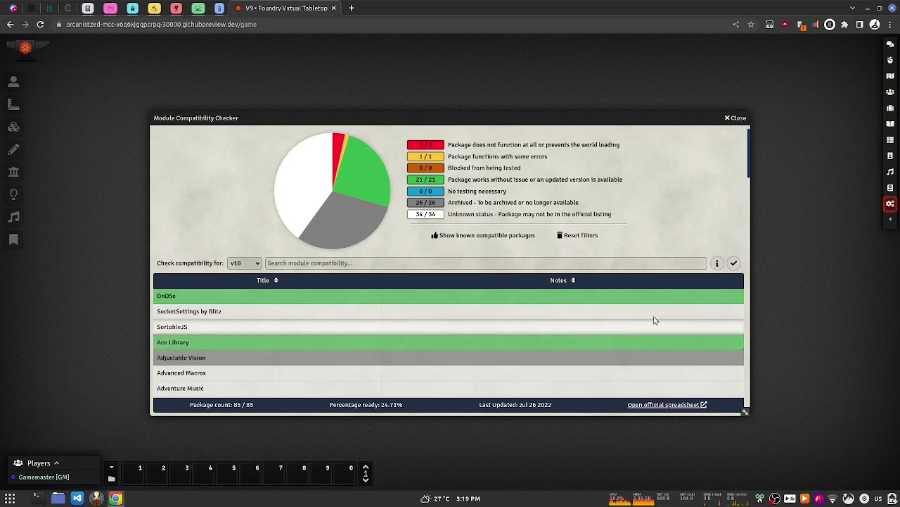
Show the additional package detail columns and sort the list by Compatible Version in descending order
click(717, 263)
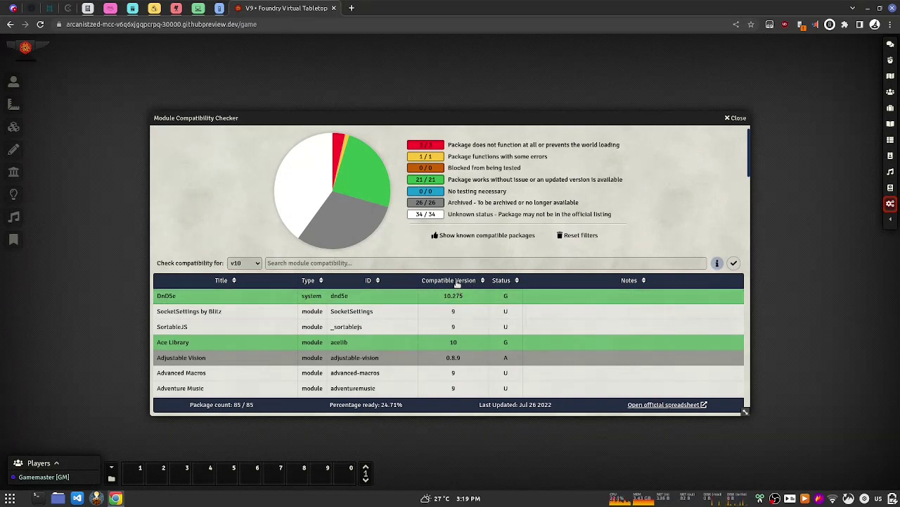
click(457, 281)
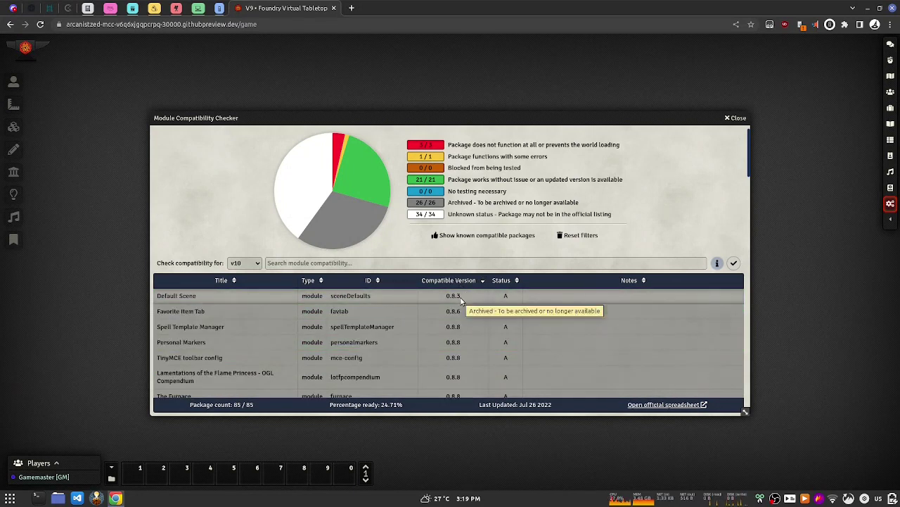
click(451, 284)
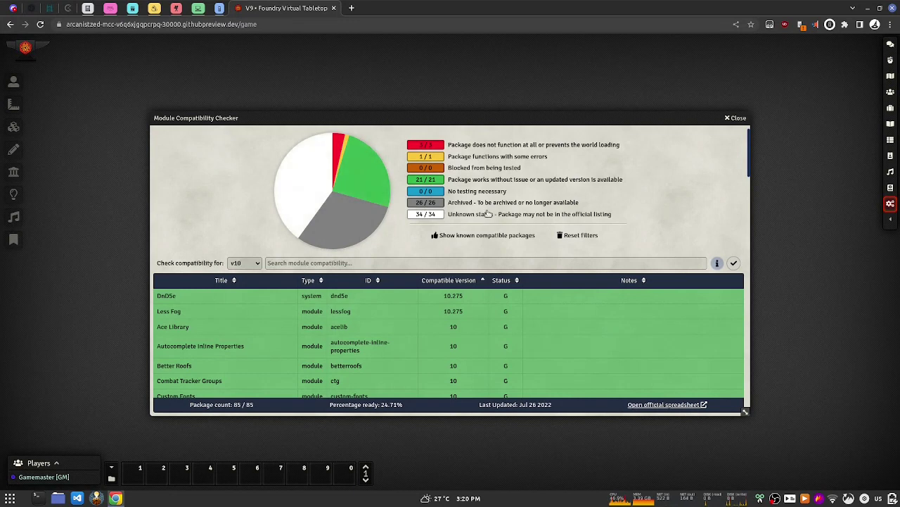
Isolate the unknown-status packages from the pie chart, and adjust the status filters to hide only the non-functioning, archived and unknown packages
click(310, 194)
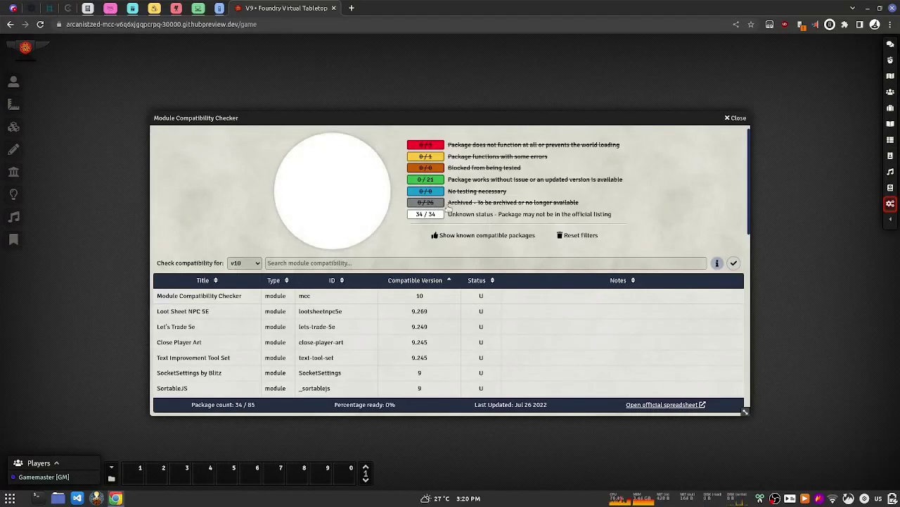
click(459, 215)
click(456, 202)
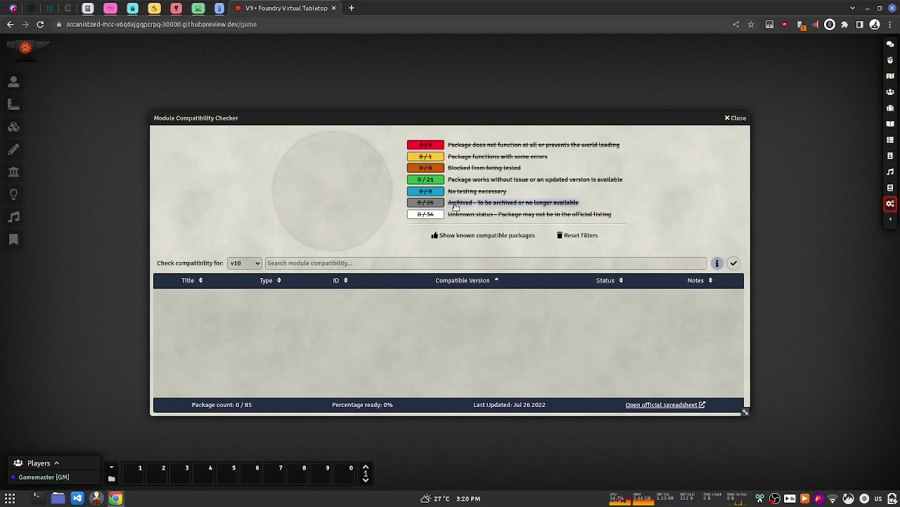
click(456, 192)
click(456, 179)
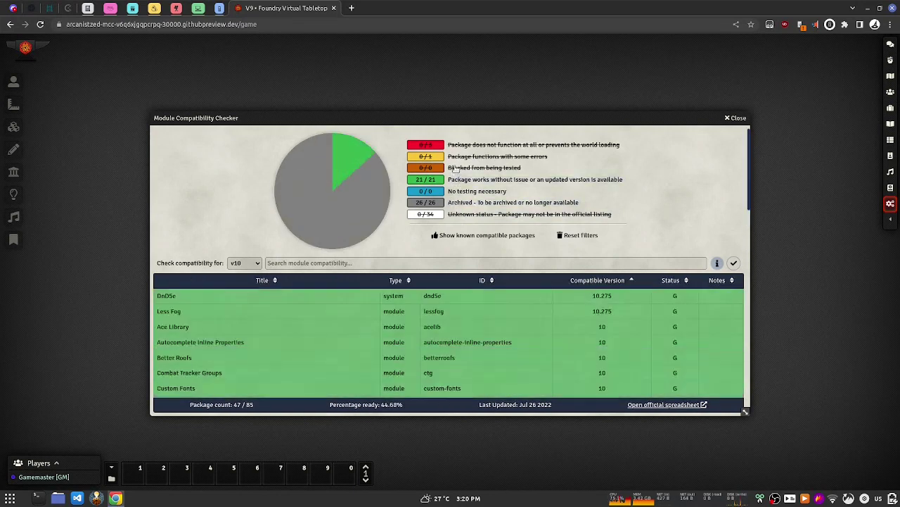
click(456, 167)
click(456, 157)
click(456, 145)
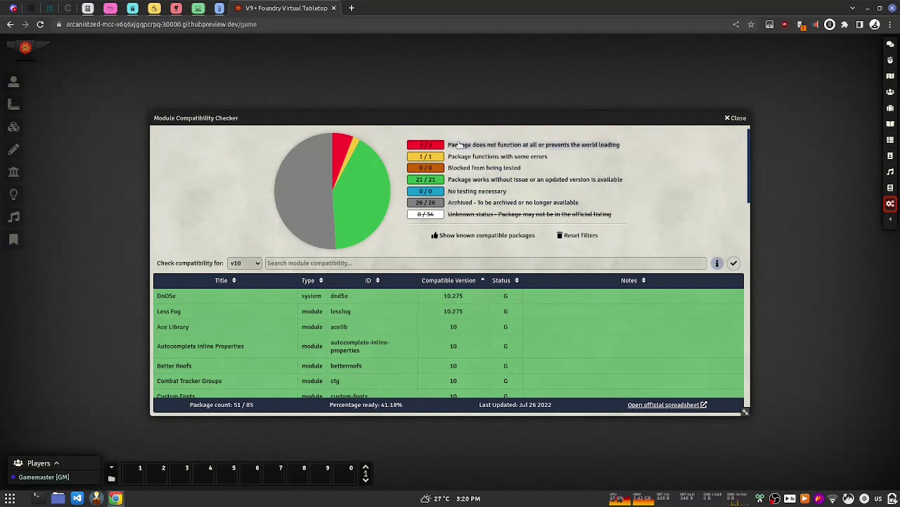
click(459, 144)
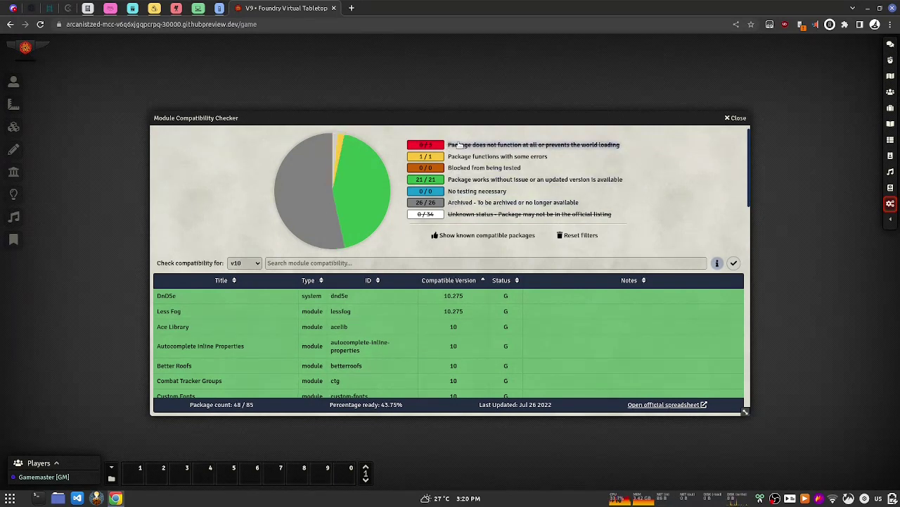
click(456, 204)
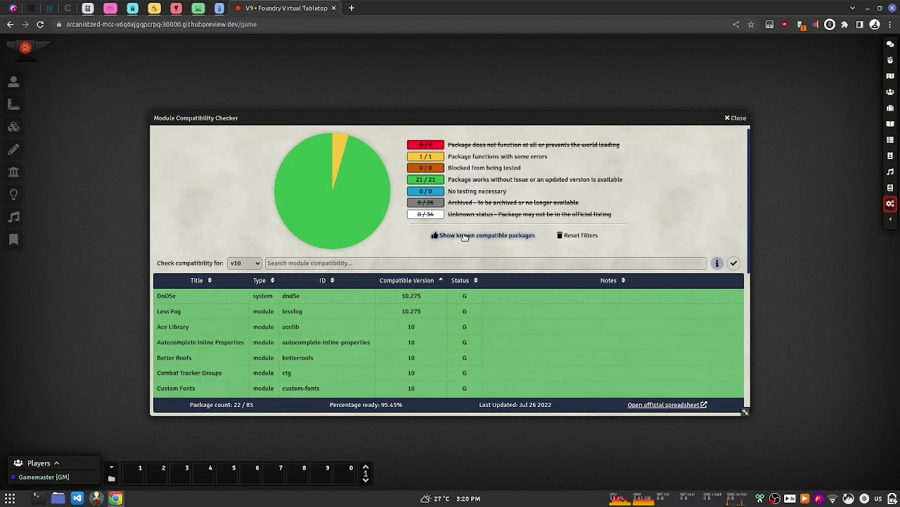
Show only the known compatible packages, and reset the status filters
click(465, 237)
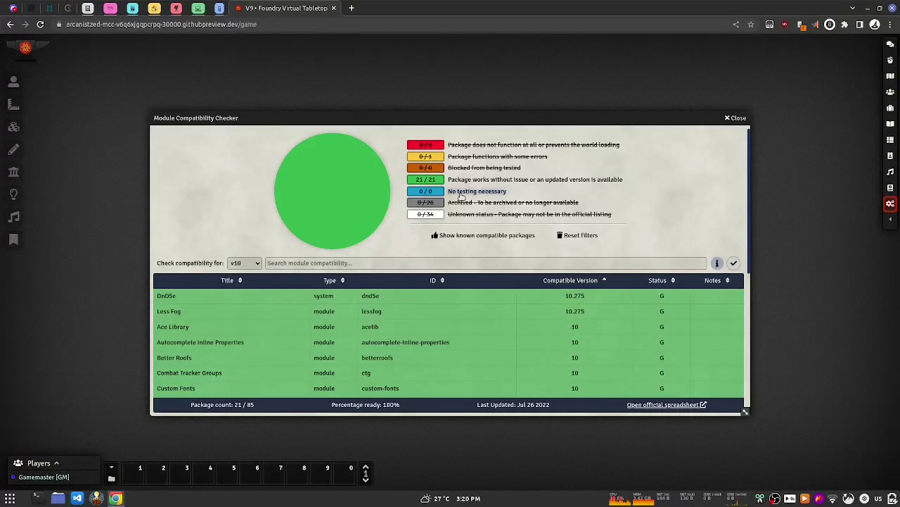
click(580, 235)
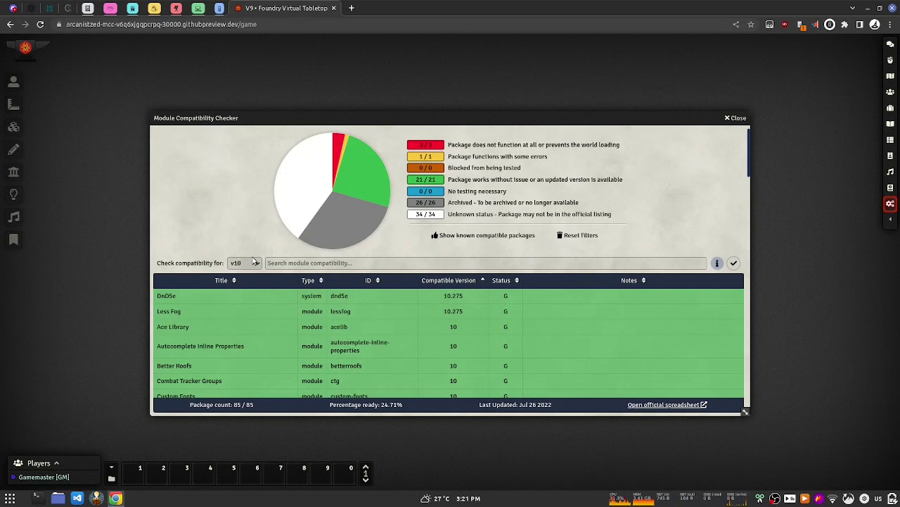
Check package compatibility for v9, and return the compatibility check to v10
click(255, 262)
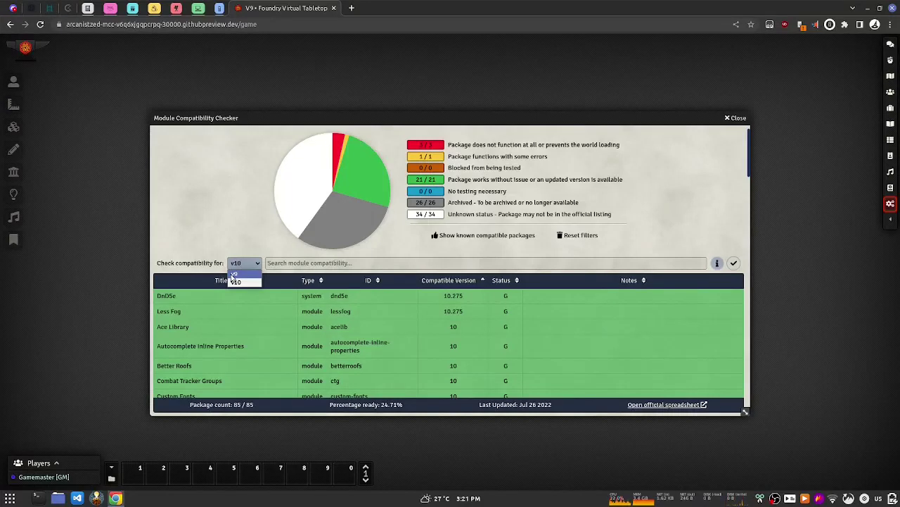
click(234, 273)
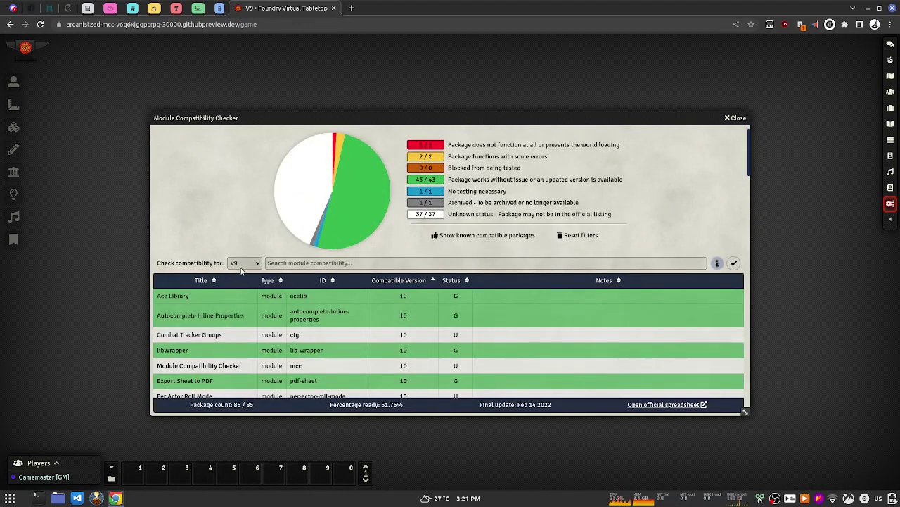
click(247, 262)
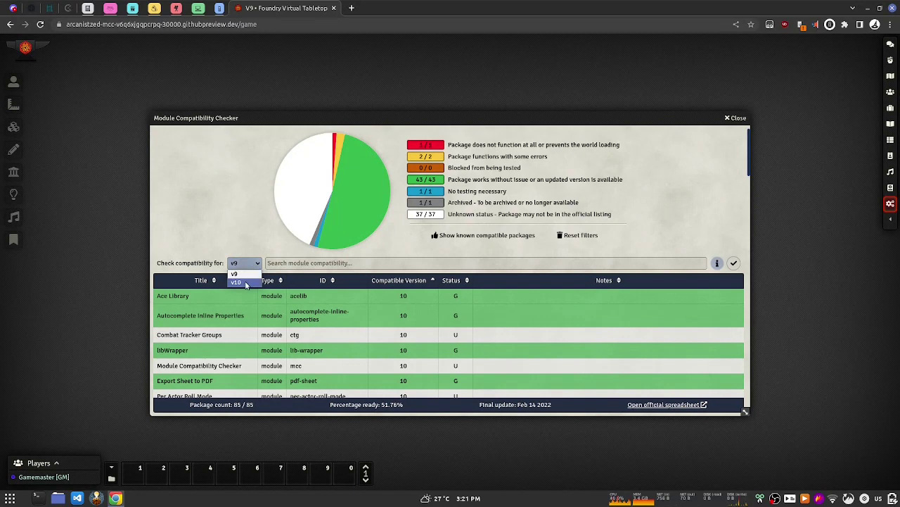
click(237, 282)
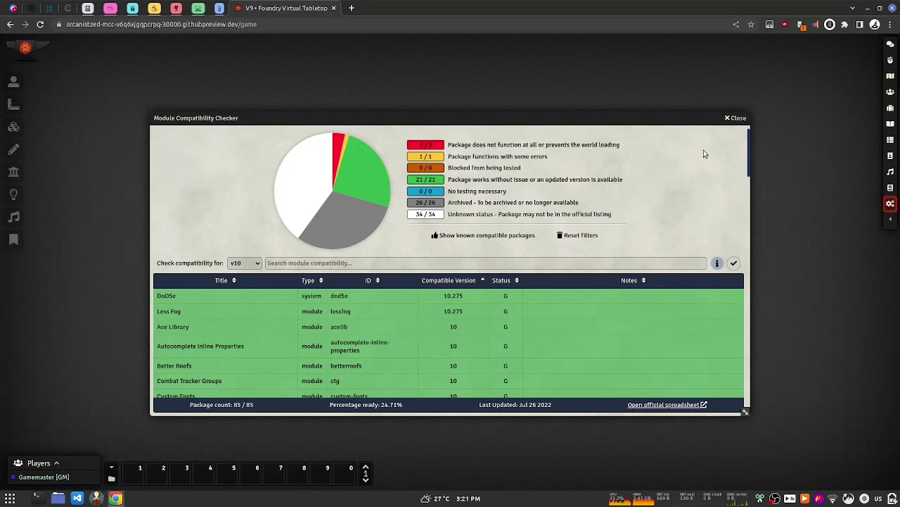
Close the compatibility checker and review the colour-coded modules in Module Management down to the end of the list
click(727, 120)
click(891, 219)
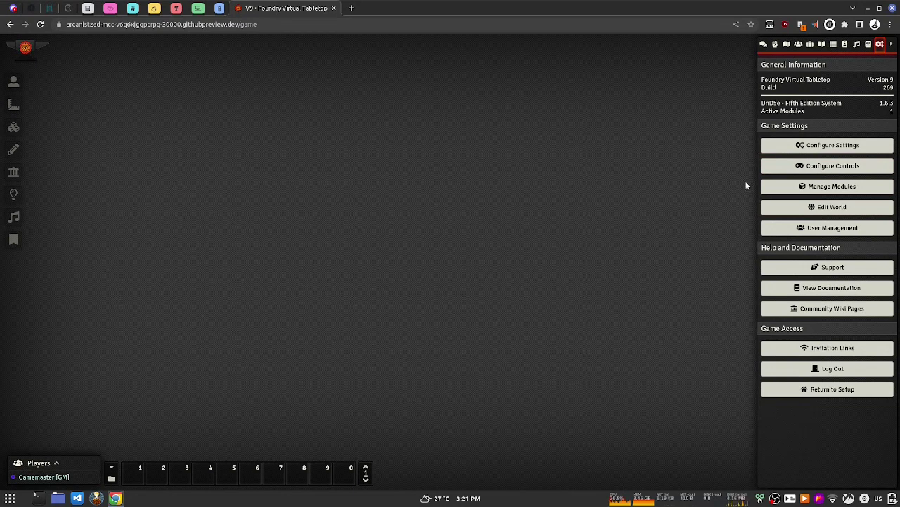
click(791, 188)
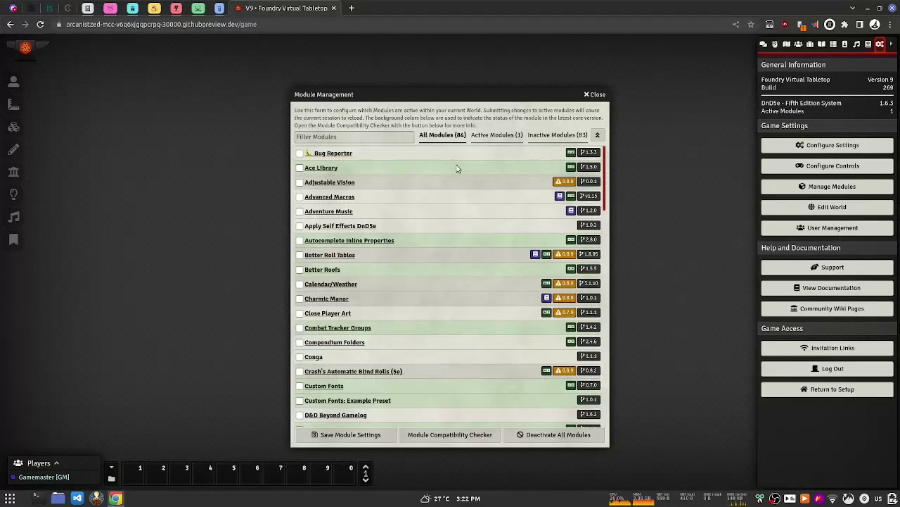
drag(605, 163, 575, 351)
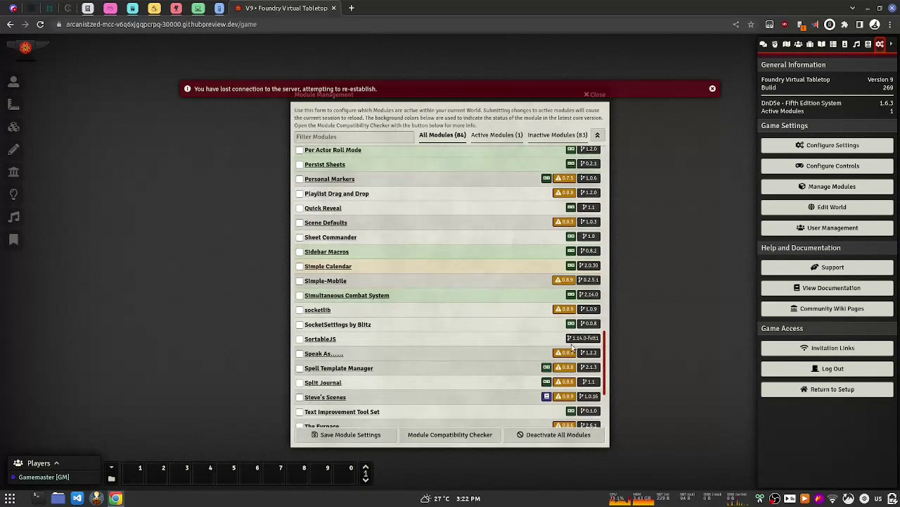
click(712, 90)
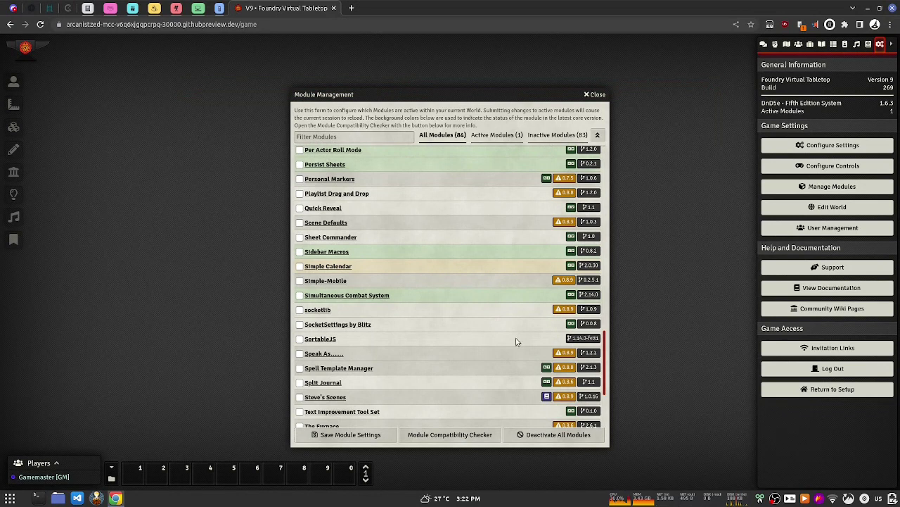
drag(604, 350, 599, 389)
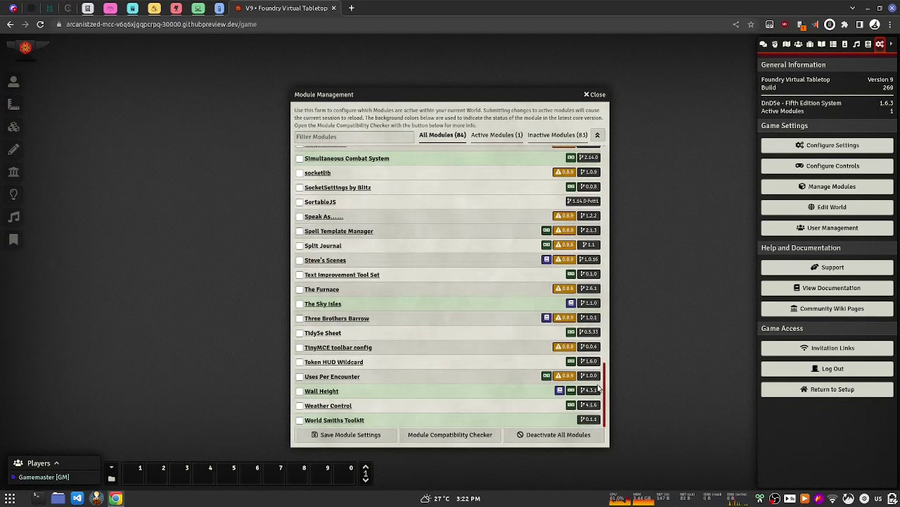
View the Module Compatibility Checker from Module Management, and close both windows
click(451, 436)
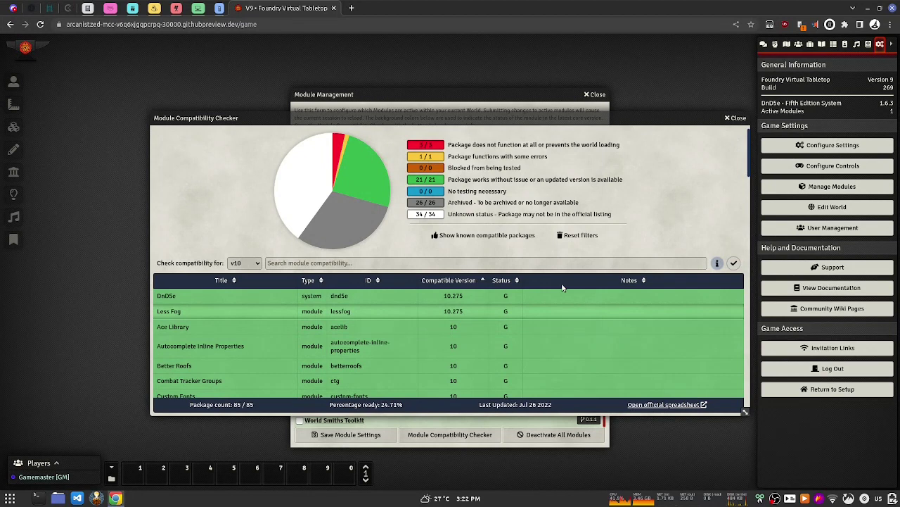
drag(748, 153, 738, 246)
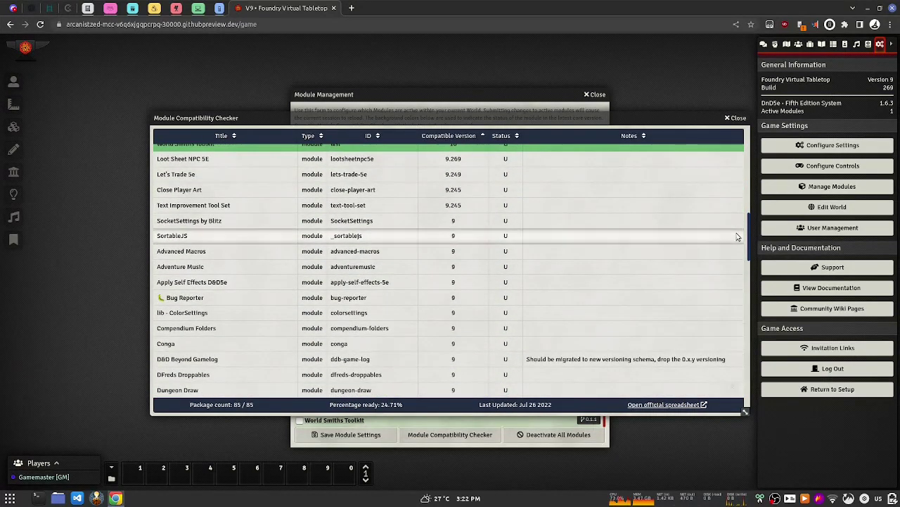
click(604, 95)
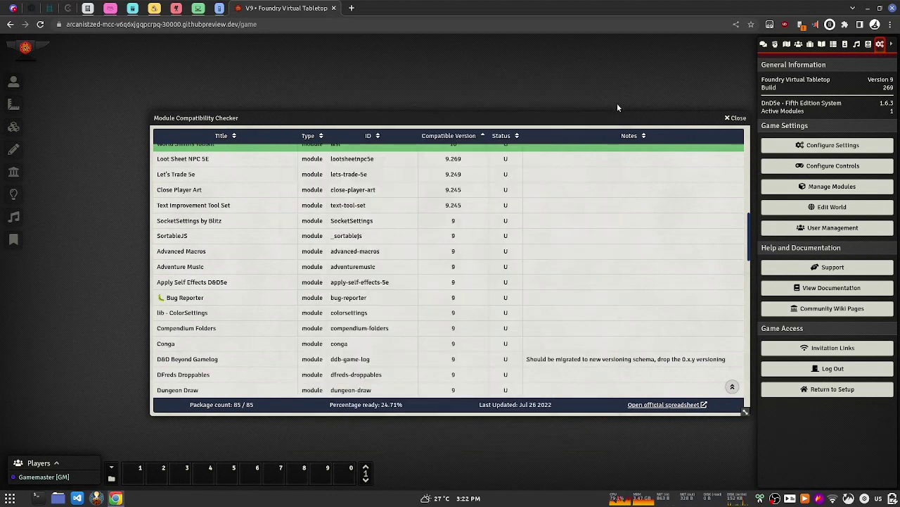
click(731, 118)
Reopen Module Management and bring up the Module Compatibility Checker from it, showing its status summary
click(796, 188)
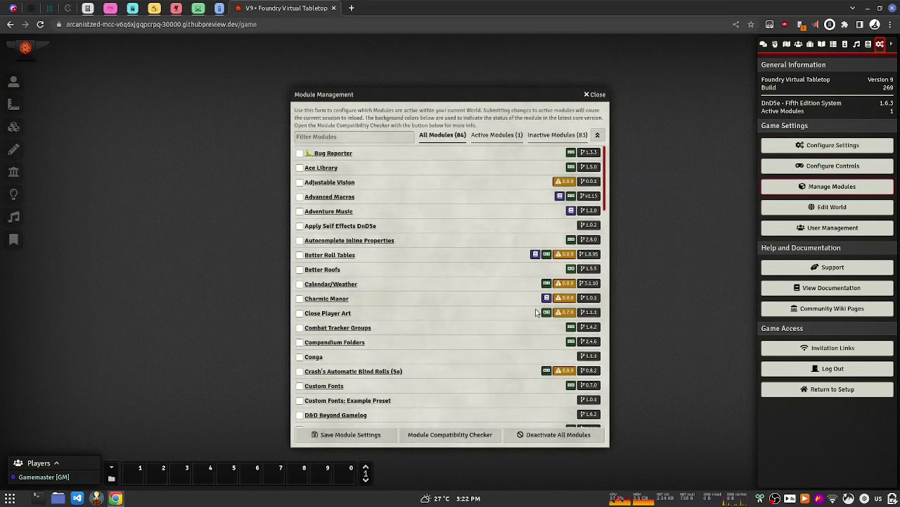
click(482, 434)
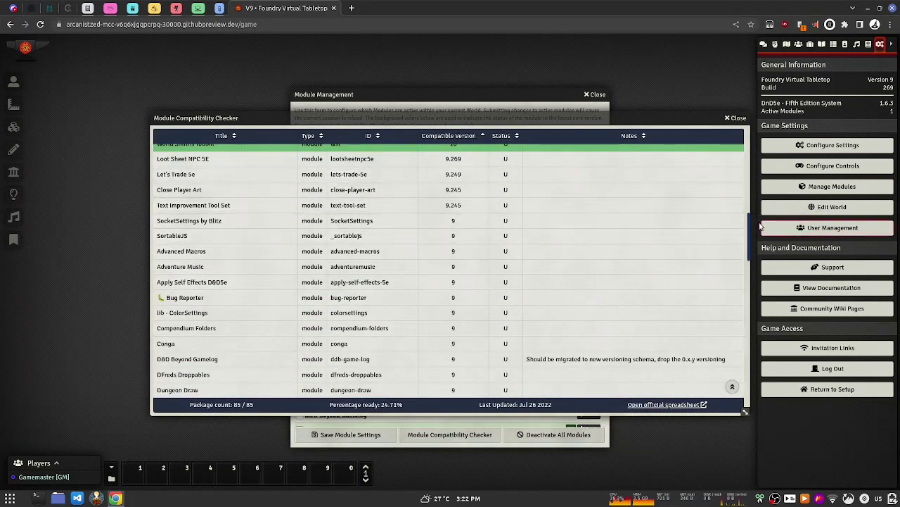
scroll(737, 158, up, 5)
scroll(736, 144, up, 3)
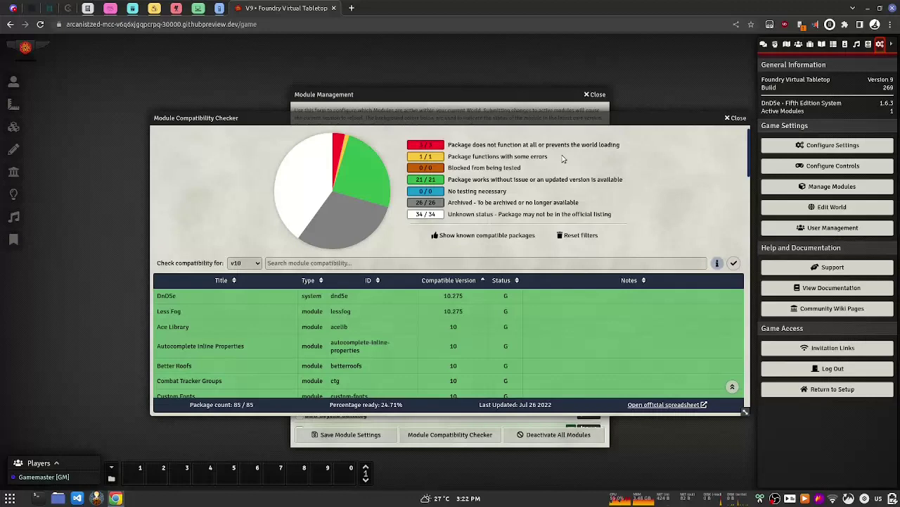